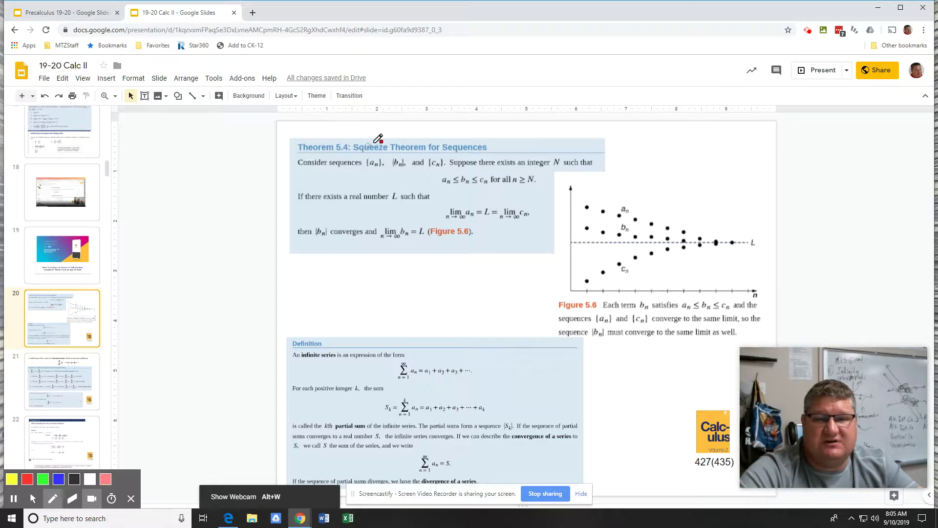
- Draw a red freehand circle around 'Squeeze' in the Theorem 5.4 title
drag(389, 132, 375, 129)
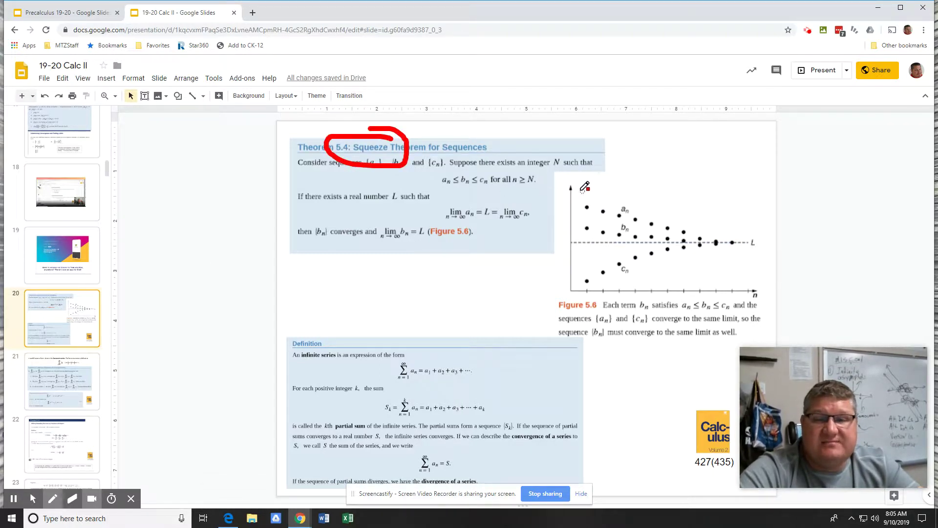
- Sketch red upper, lower and middle b_n curves on Figure 5.6 converging to L
drag(582, 189, 758, 233)
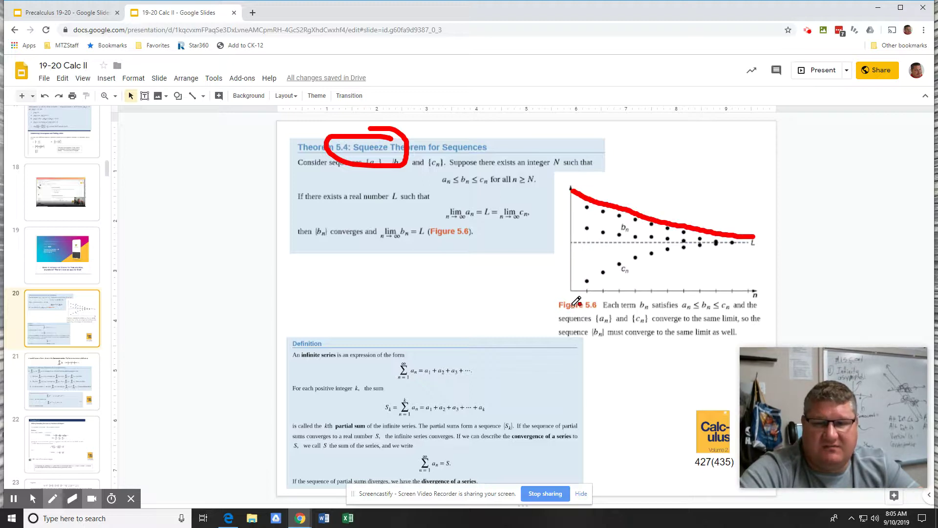
mouse_move(573, 307)
mouse_down()
mouse_move(672, 258)
mouse_move(765, 248)
mouse_up()
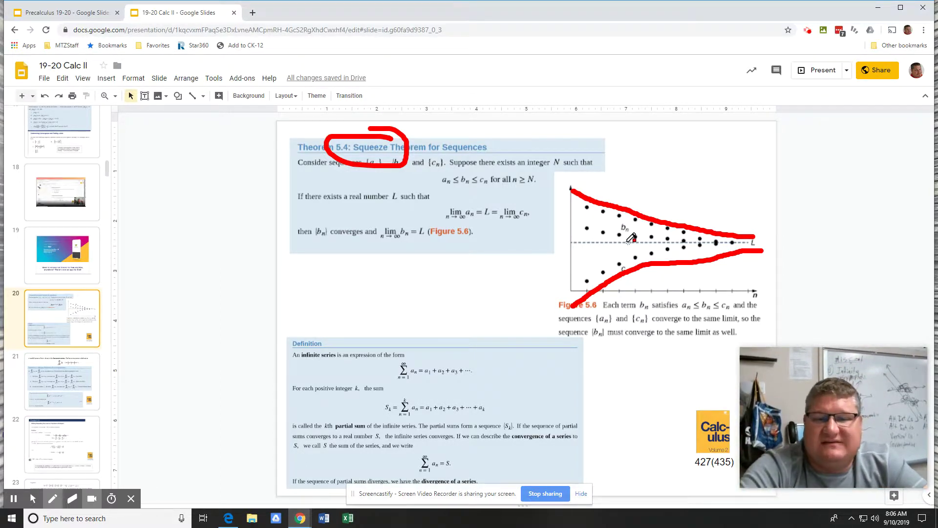
drag(584, 229, 739, 240)
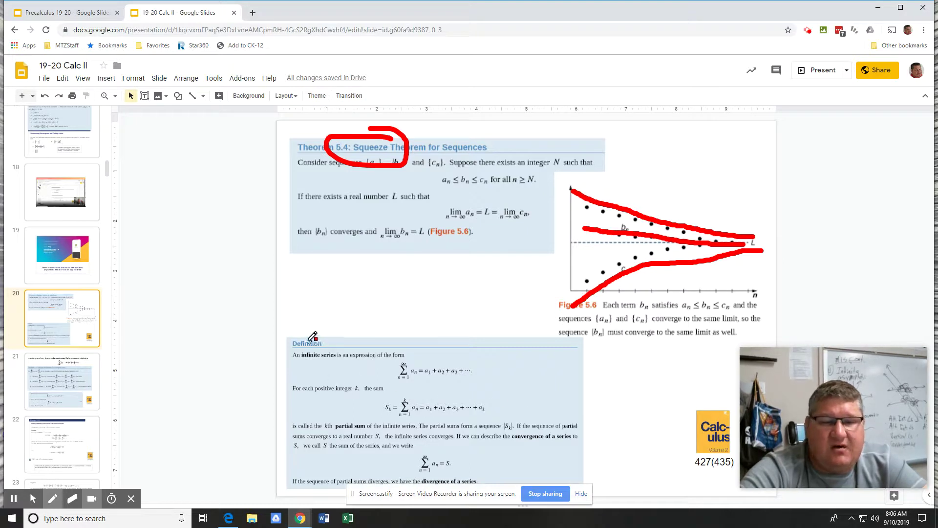
- Draw red underlines beneath 'infinite series' and 'partial sum' in the Definition box
drag(311, 358, 340, 358)
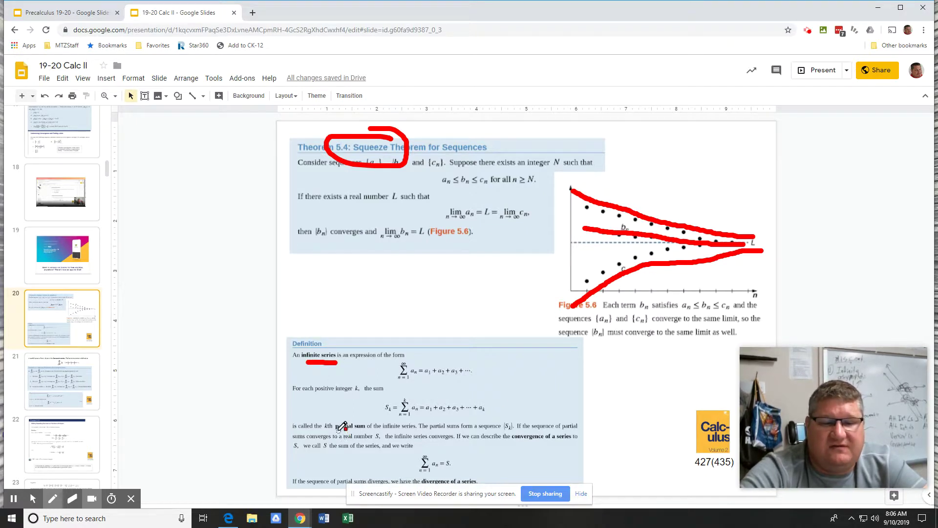
drag(336, 430, 366, 429)
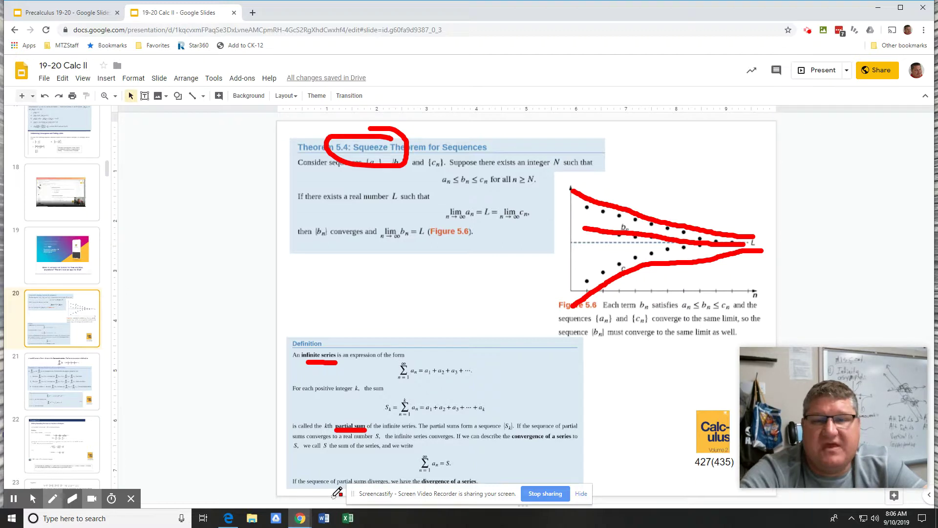